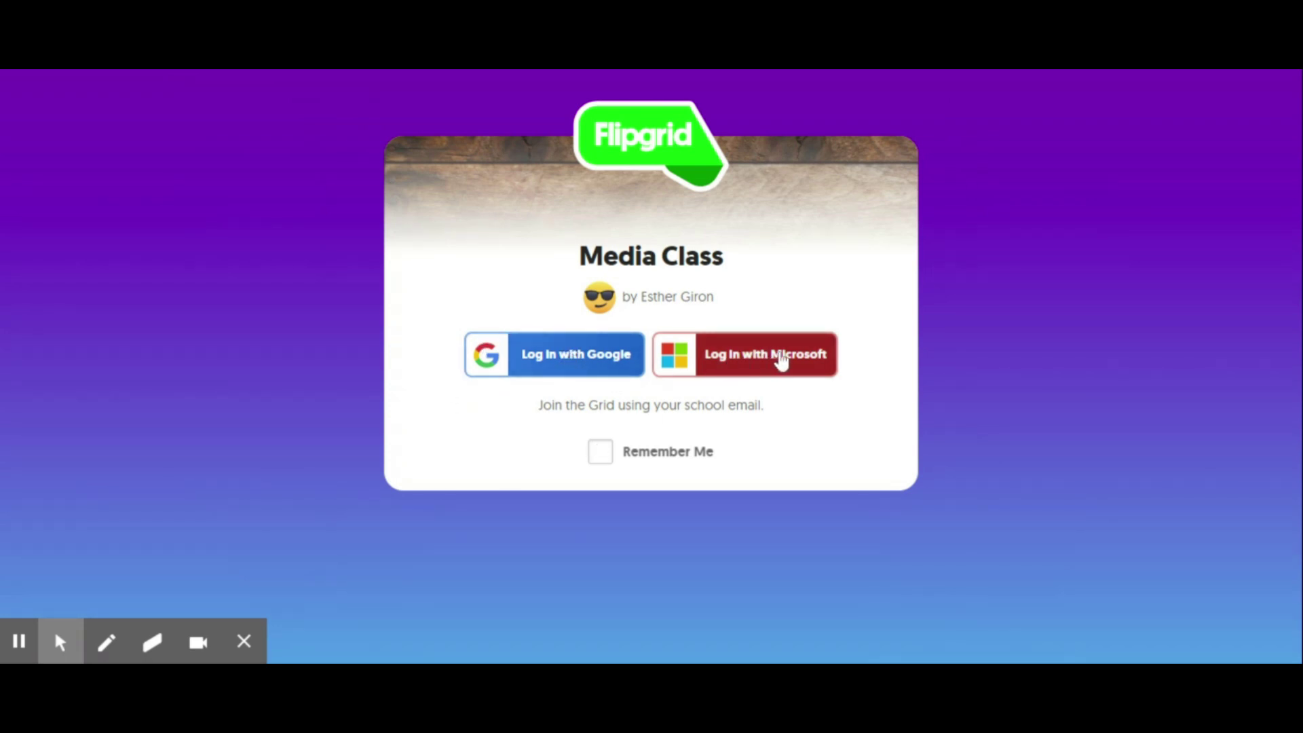
Log in to the Media Class grid with a Google account
left_click(533, 367)
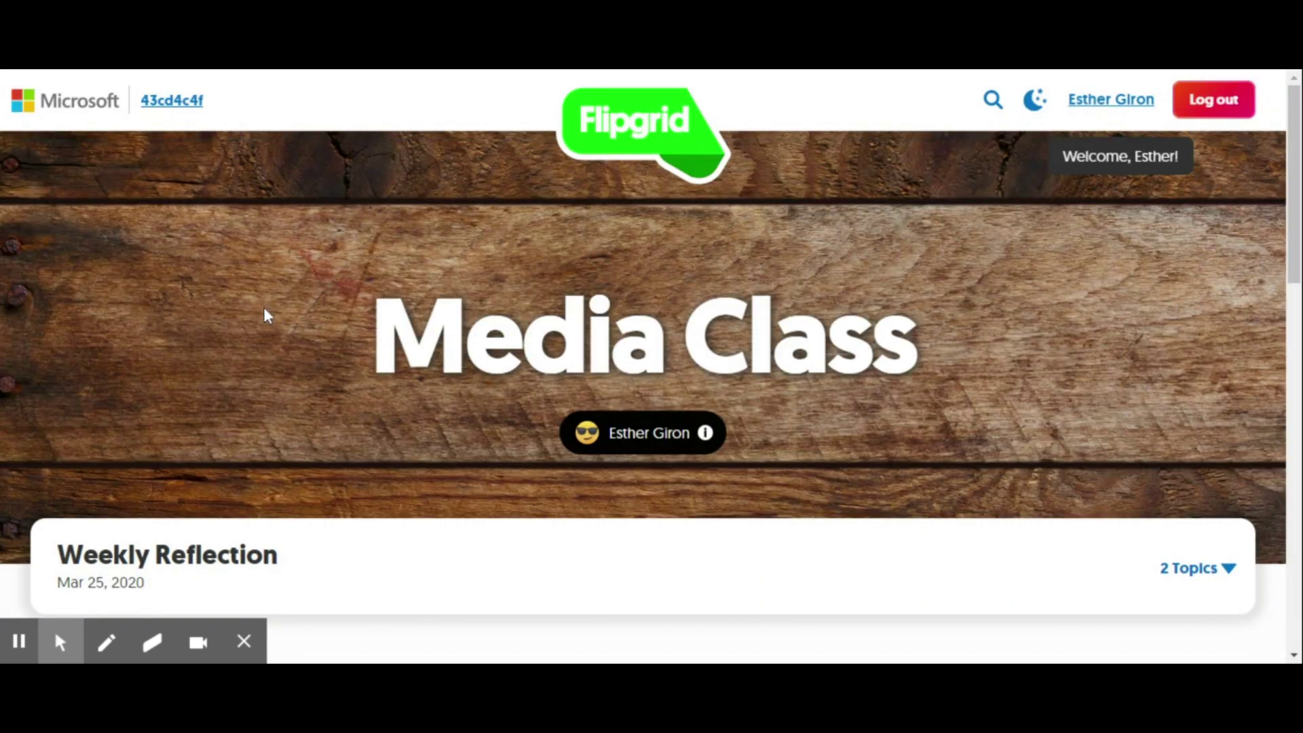
Read the prompt 'Reflect about your week at home.', pause its guinea pig GIF, and scroll to Responses
scroll(277, 329, "down", 4)
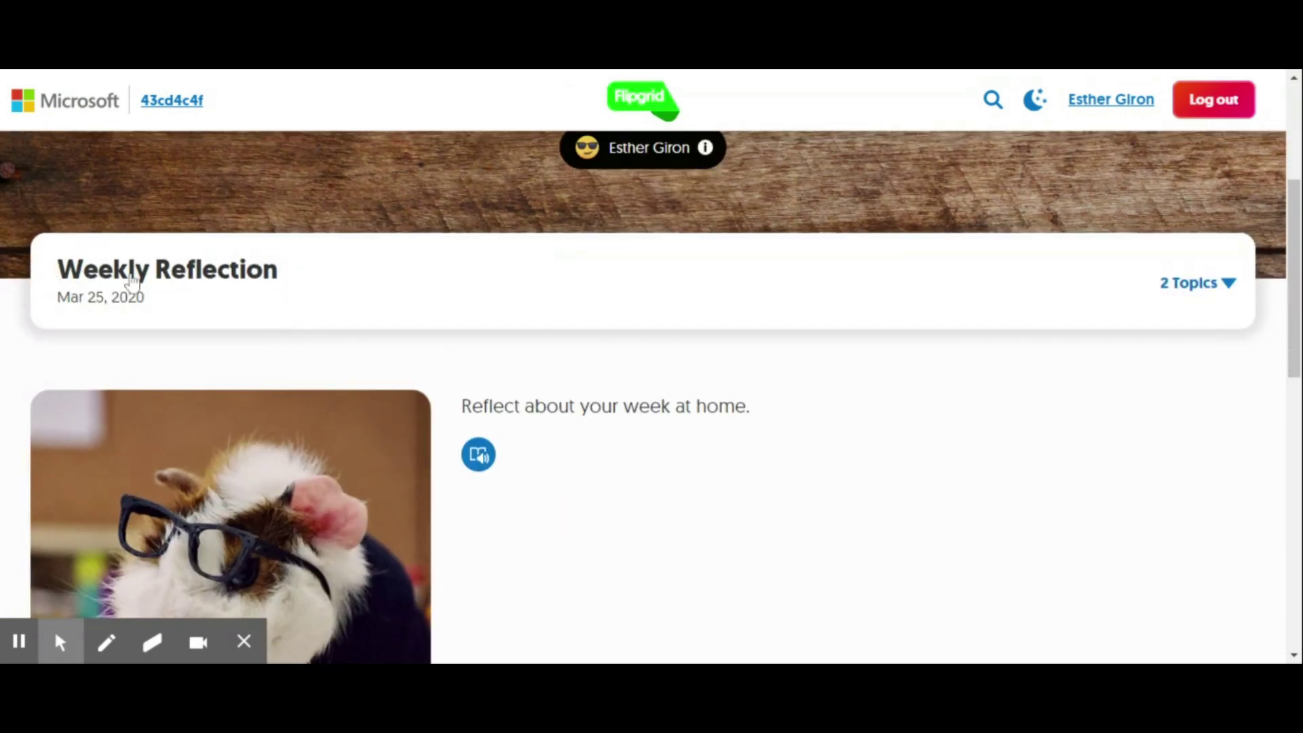
scroll(419, 285, "down", 1)
scroll(419, 285, "down", 2)
left_click_drag(463, 217, 767, 224)
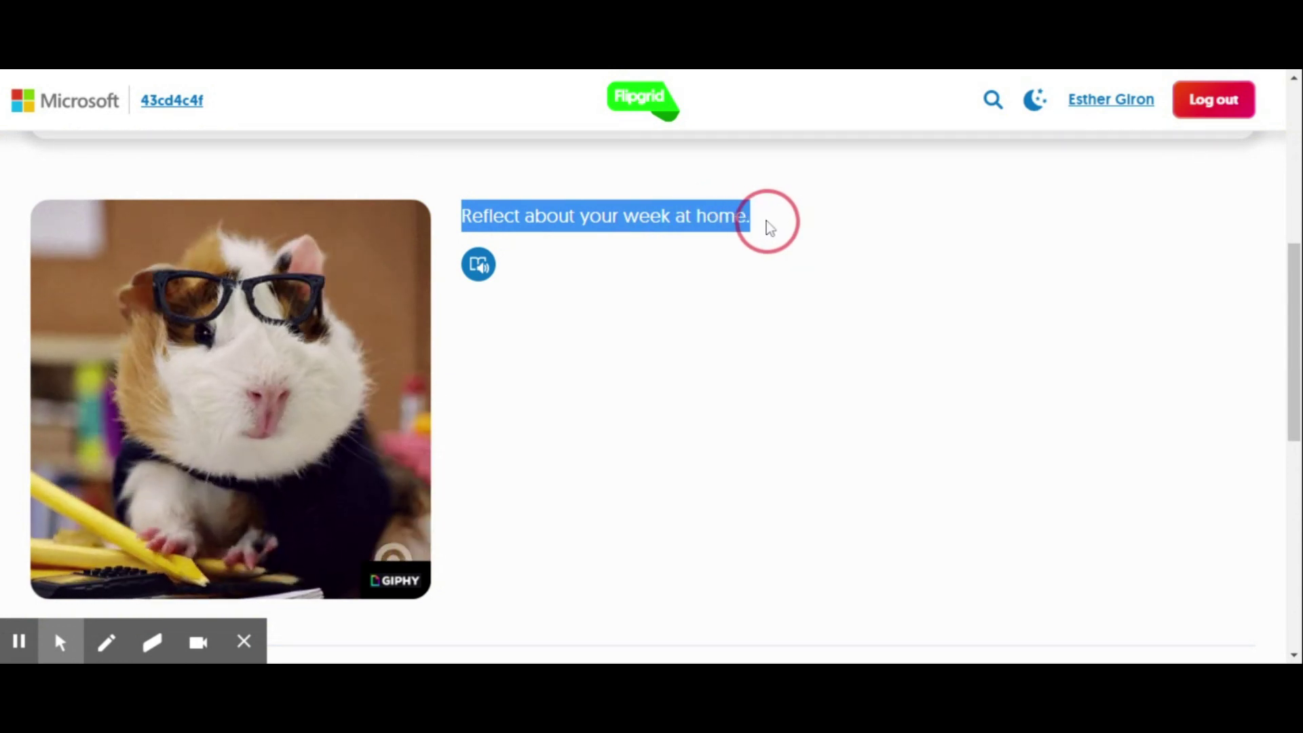
left_click(241, 401)
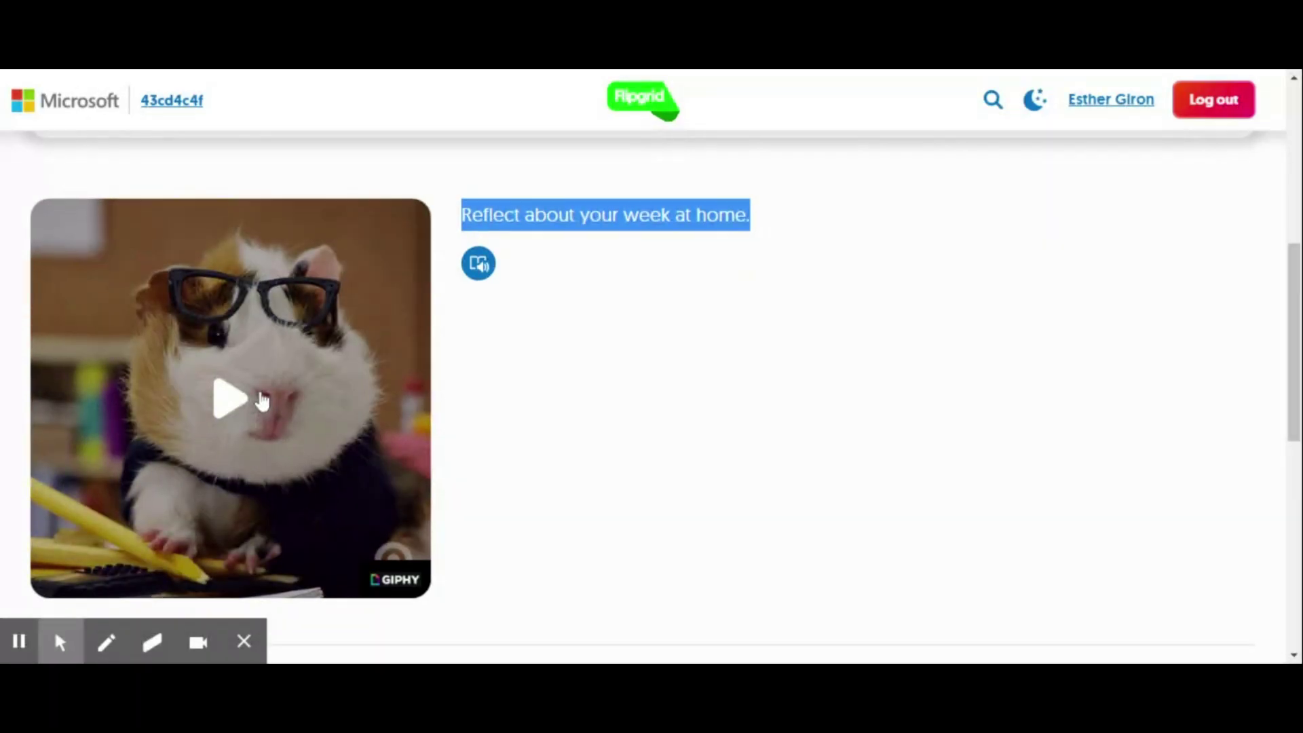
scroll(262, 401, "down", 10)
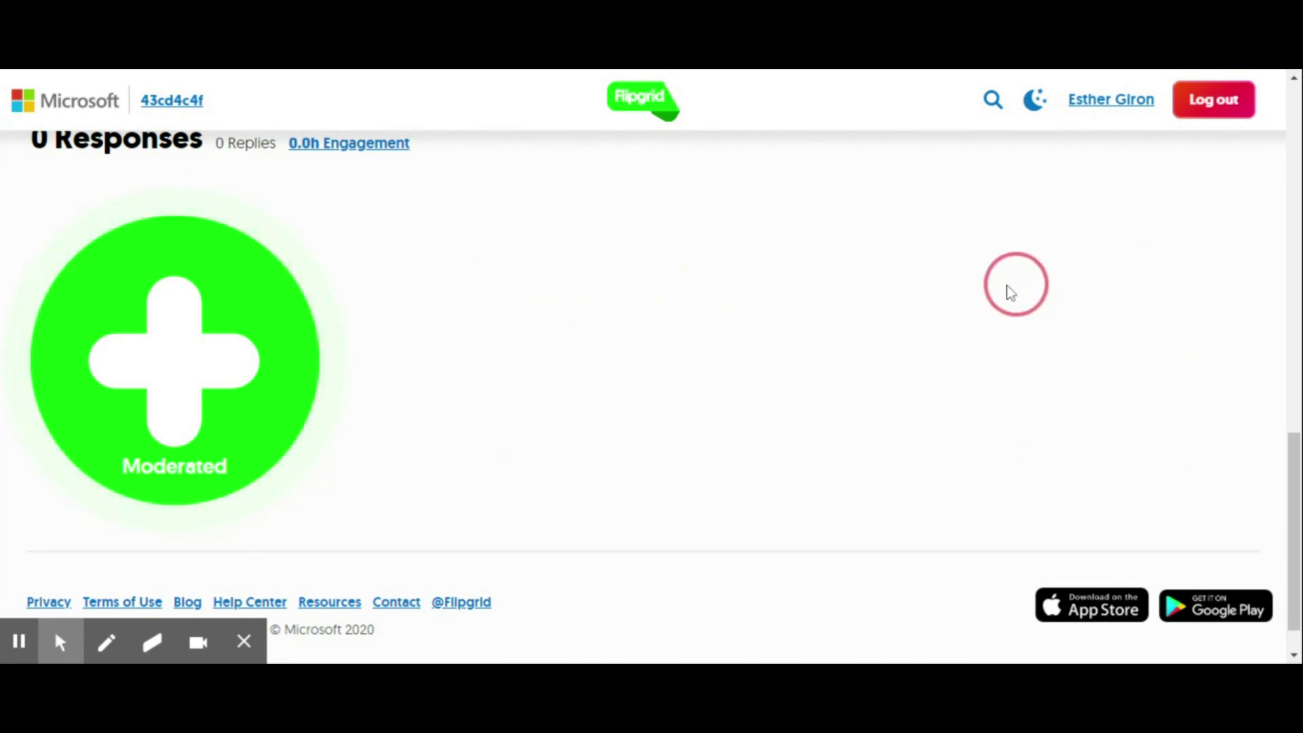
Open the 1:30 response recorder, check the topic card, then add a blank sticky note
left_click(161, 360)
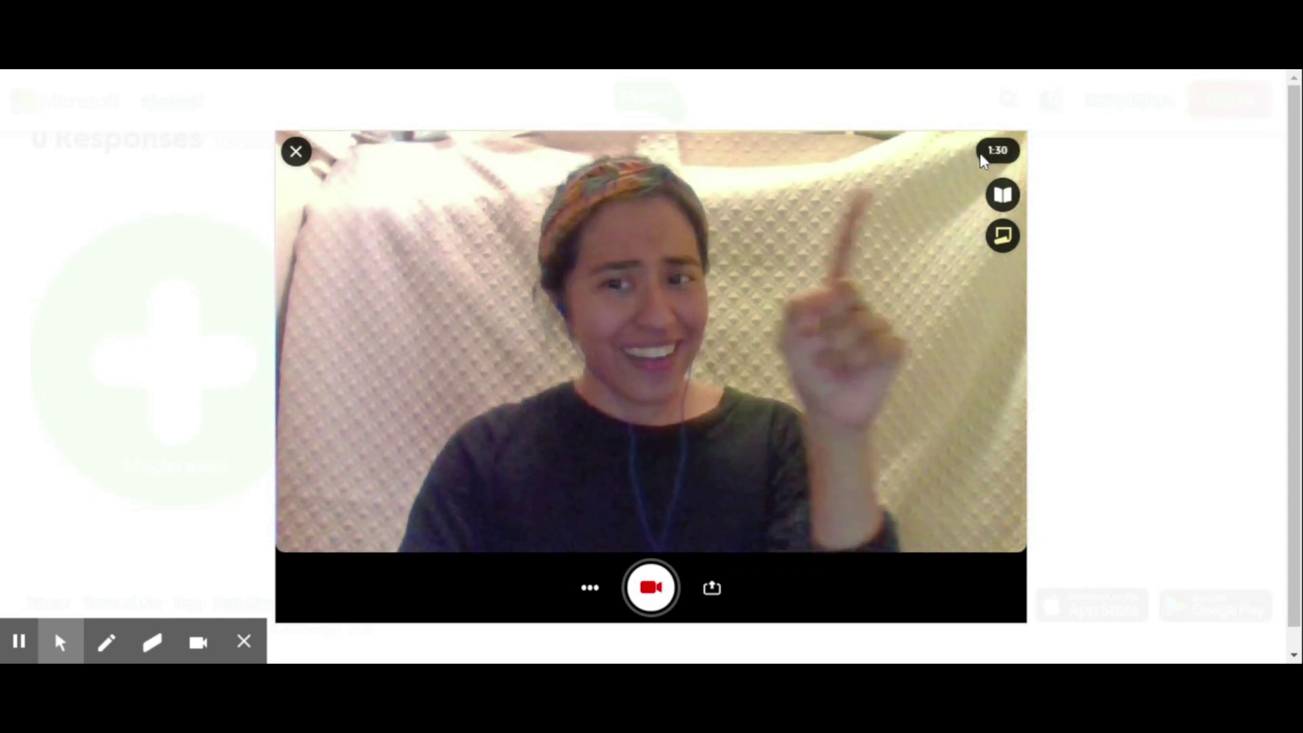
left_click(1004, 196)
left_click_drag(748, 204, 266, 157)
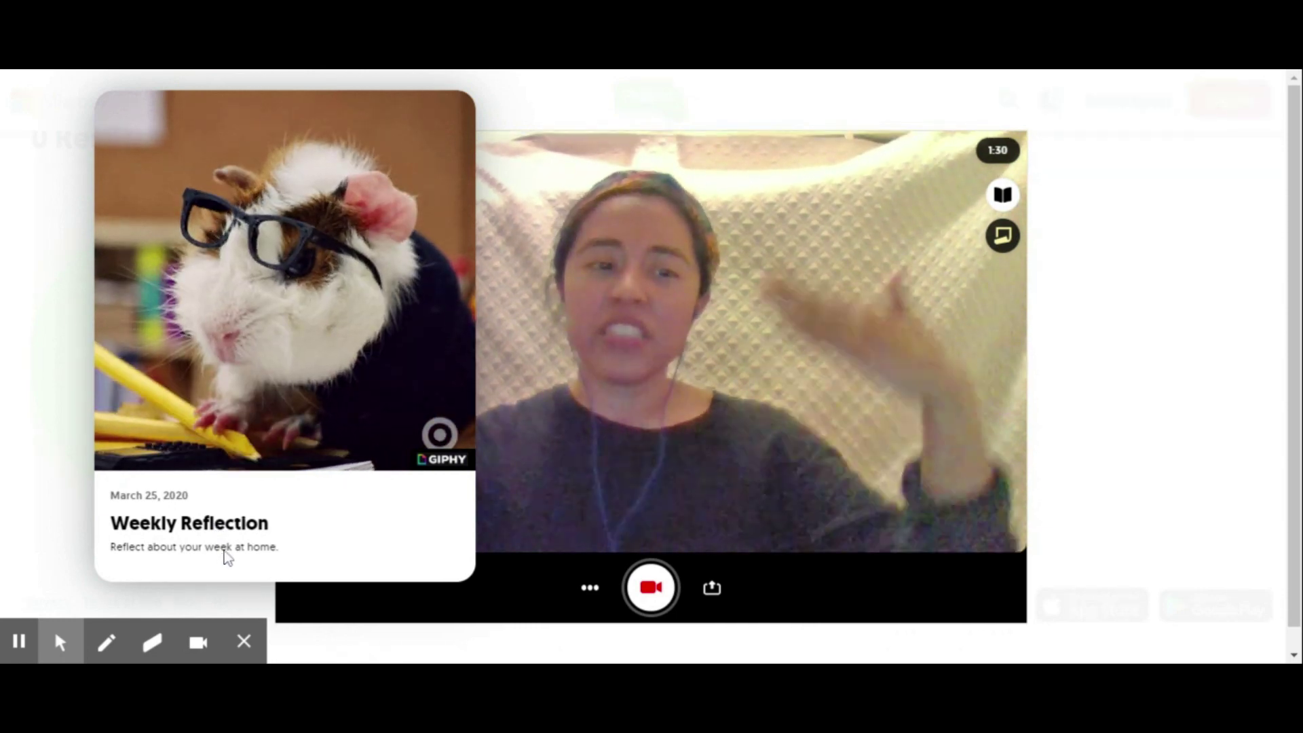
left_click(1001, 197)
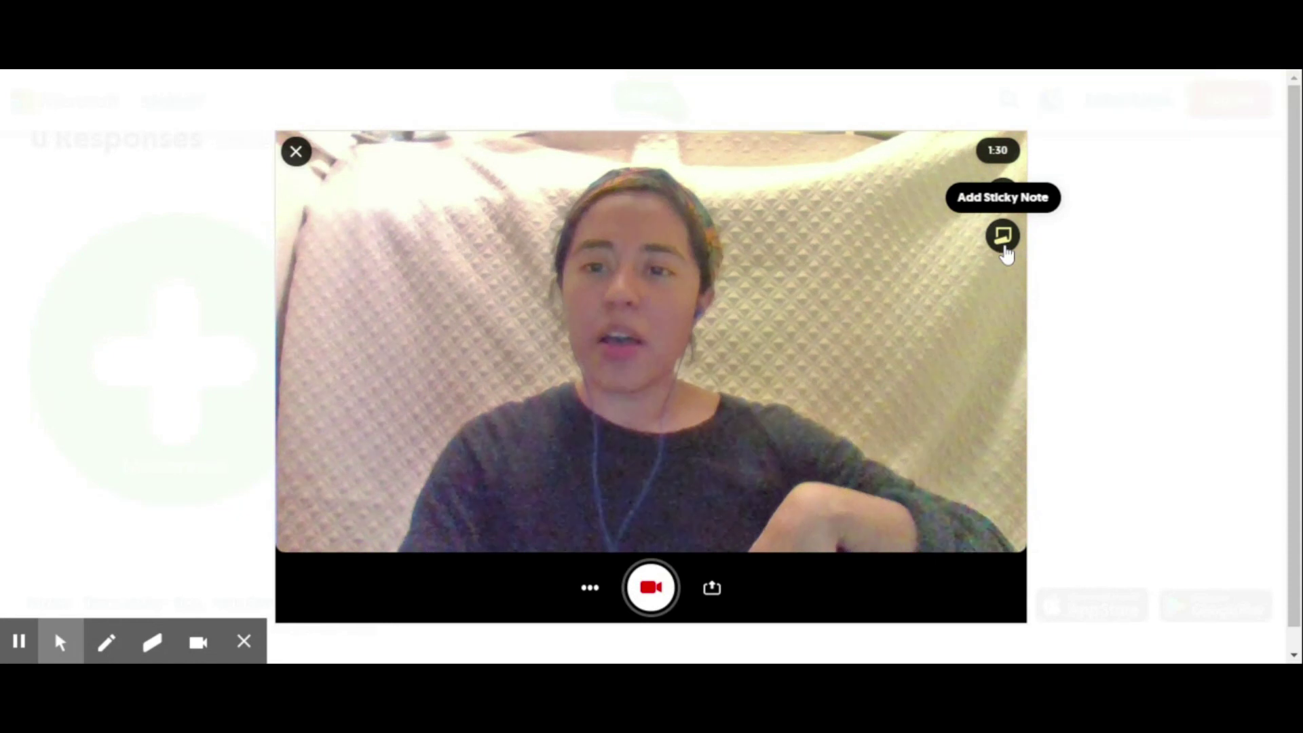
left_click(1003, 238)
Move the sticky note to the top right of the camera and write '- Played with my dogs'
left_click(874, 233)
left_click_drag(874, 238, 1154, 144)
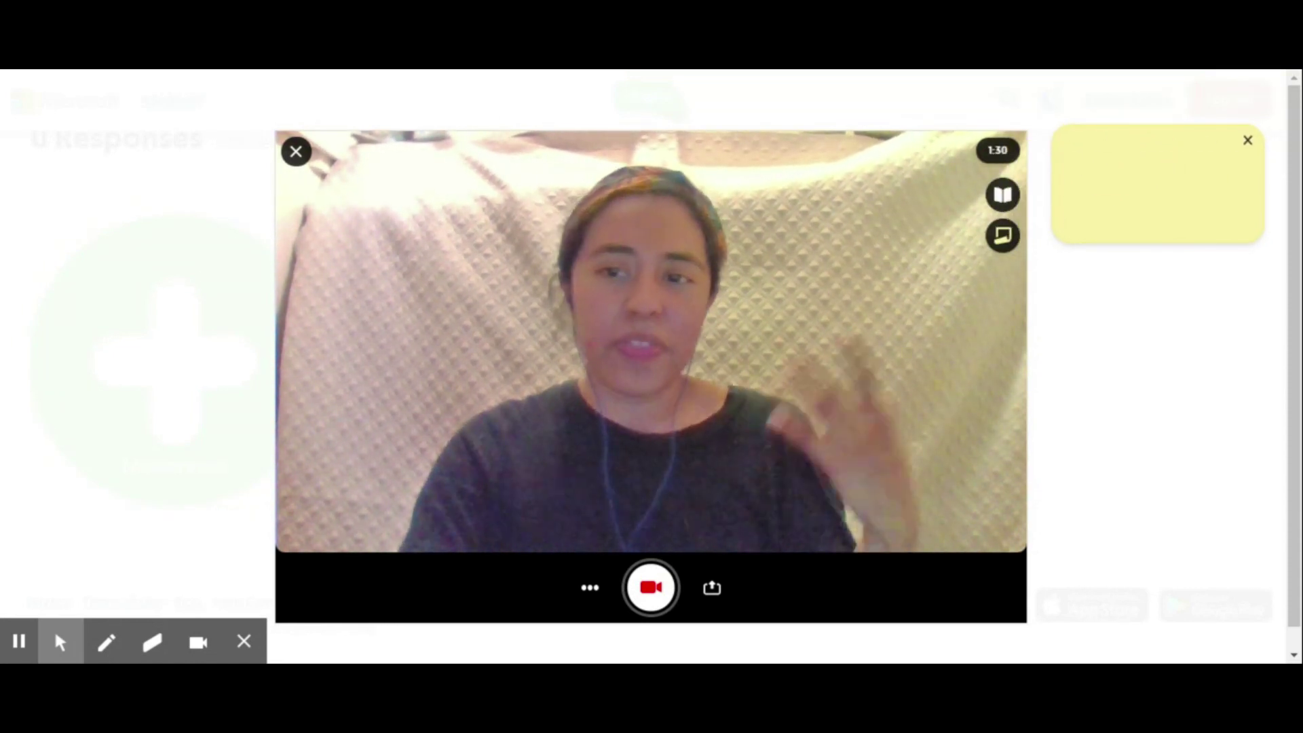
left_click(1077, 171)
type("- Played with my dogs")
left_click(1149, 376)
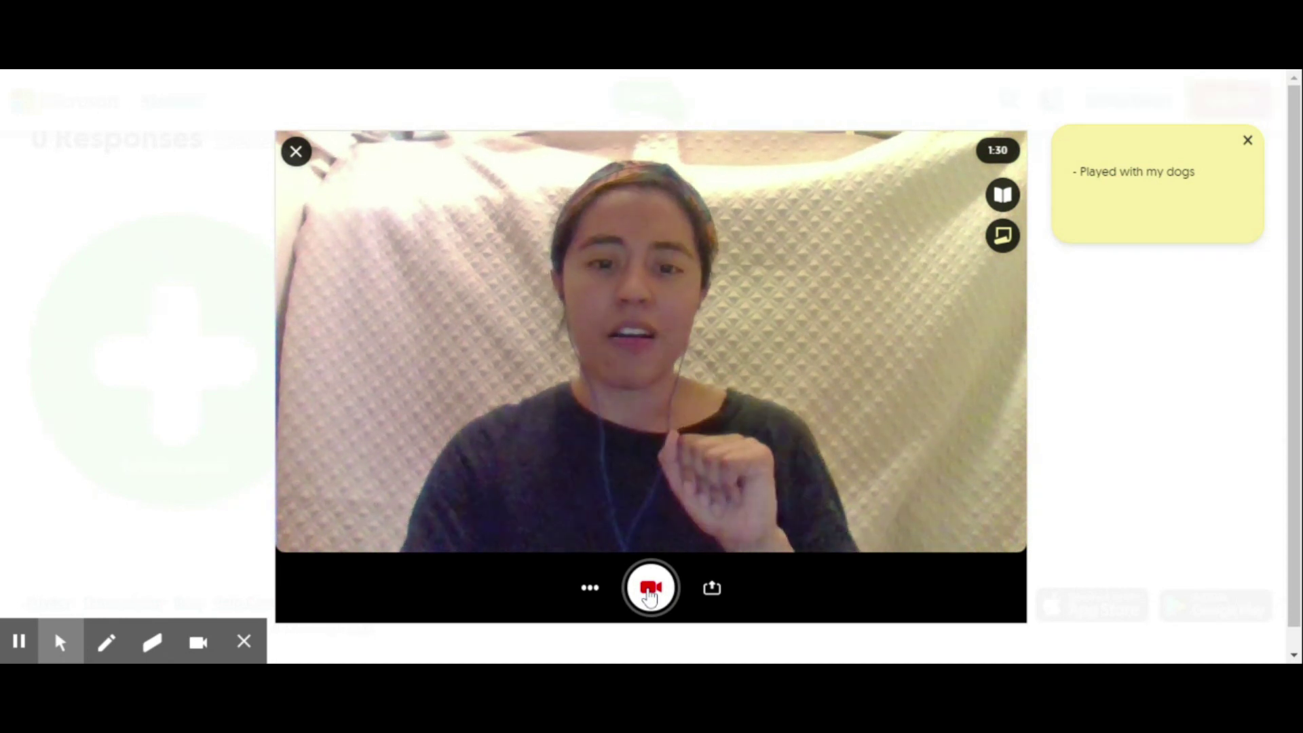
Record a short clip, pause it, and play it back on the review screen
left_click(650, 595)
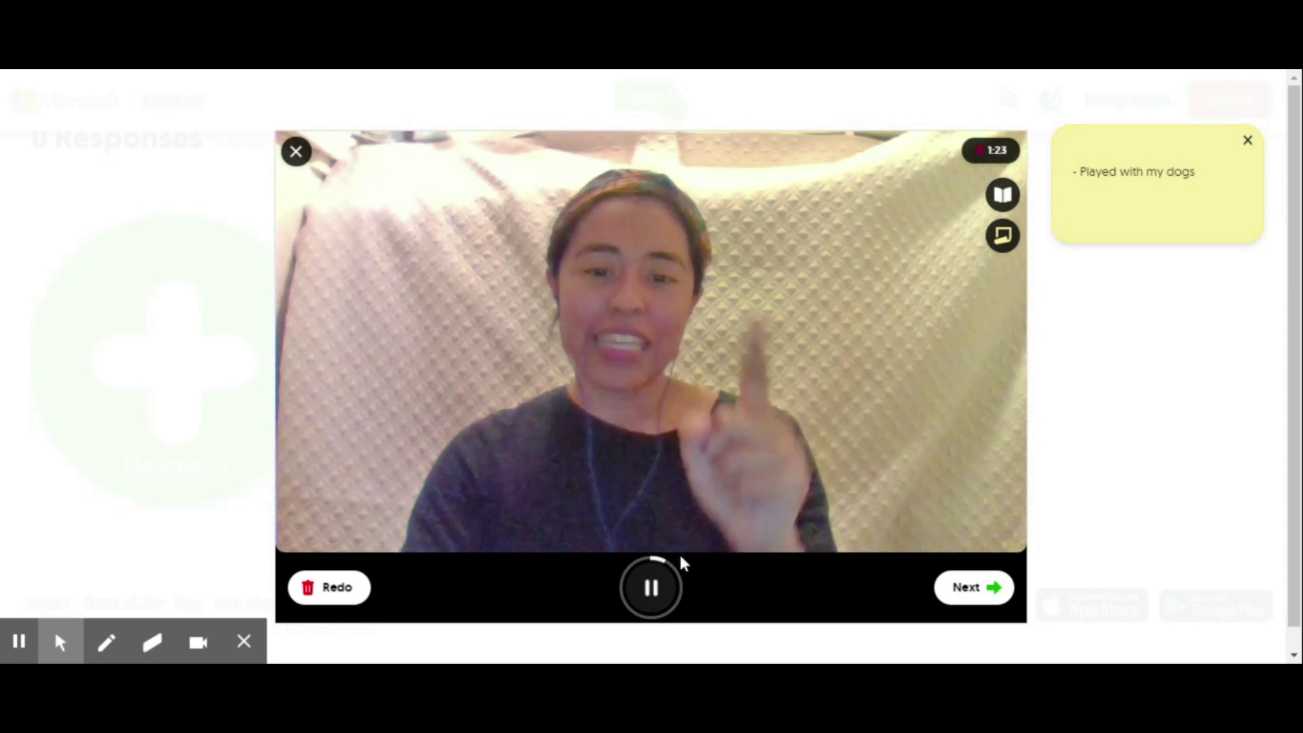
left_click(654, 593)
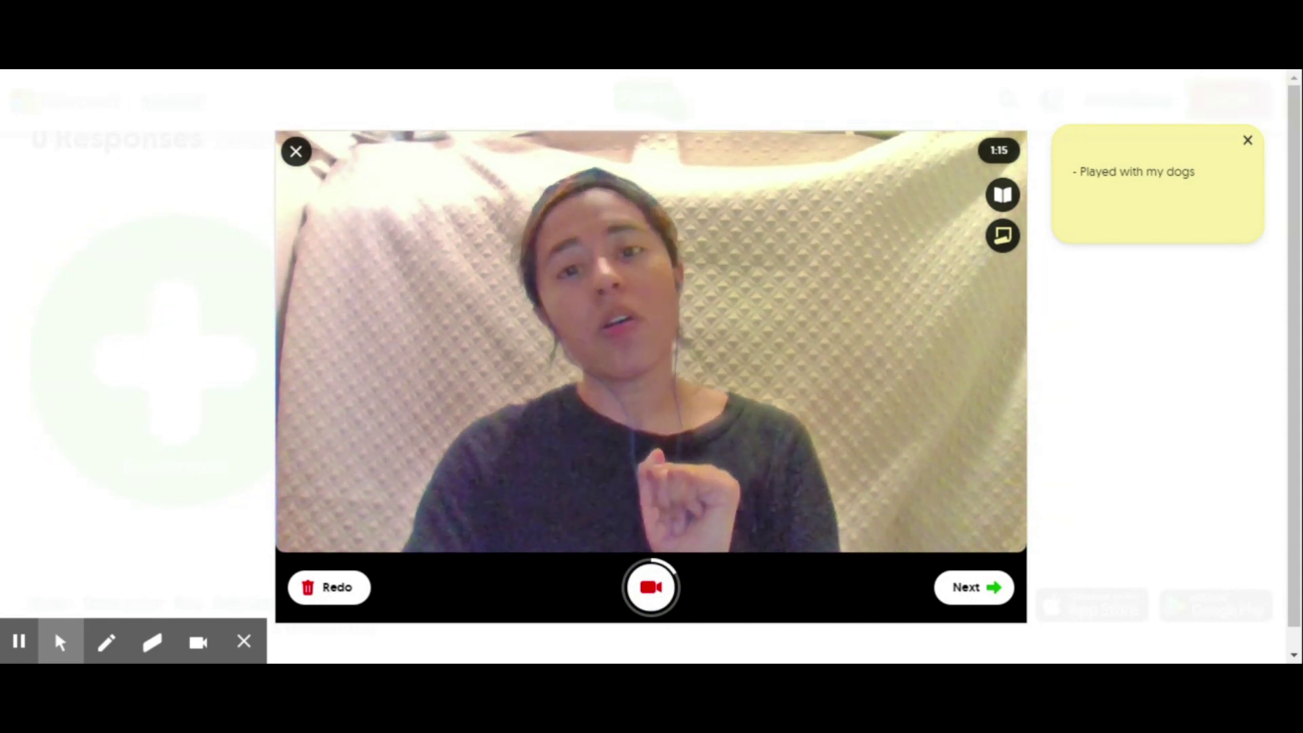
left_click(975, 593)
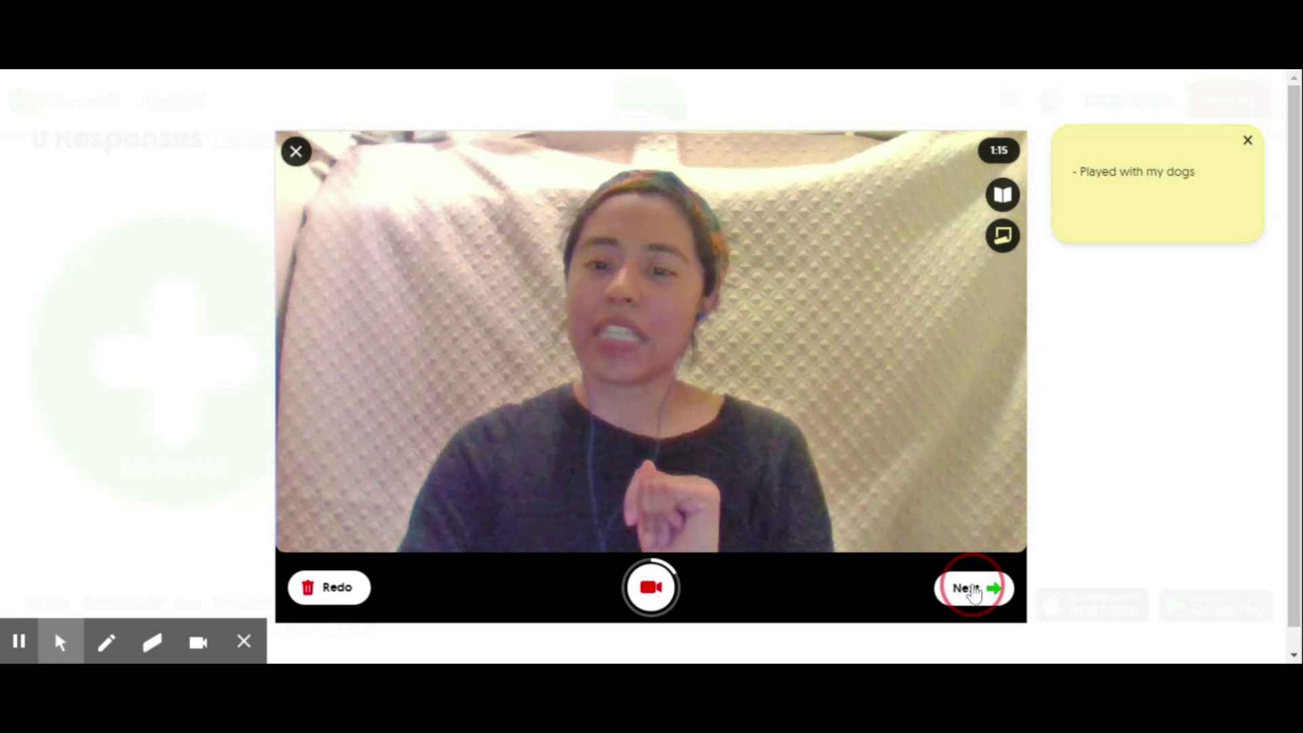
left_click(435, 588)
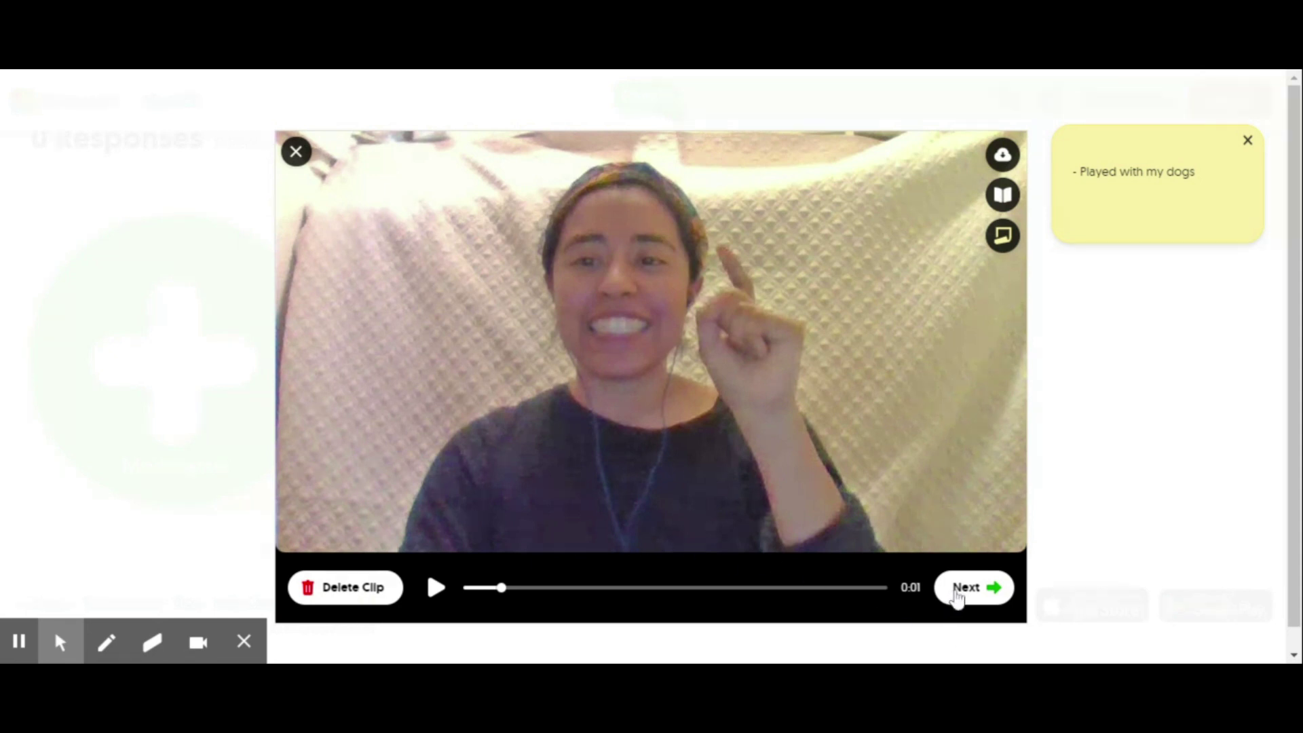
Accept the recorded clip and continue to the selfie camera
left_click(959, 589)
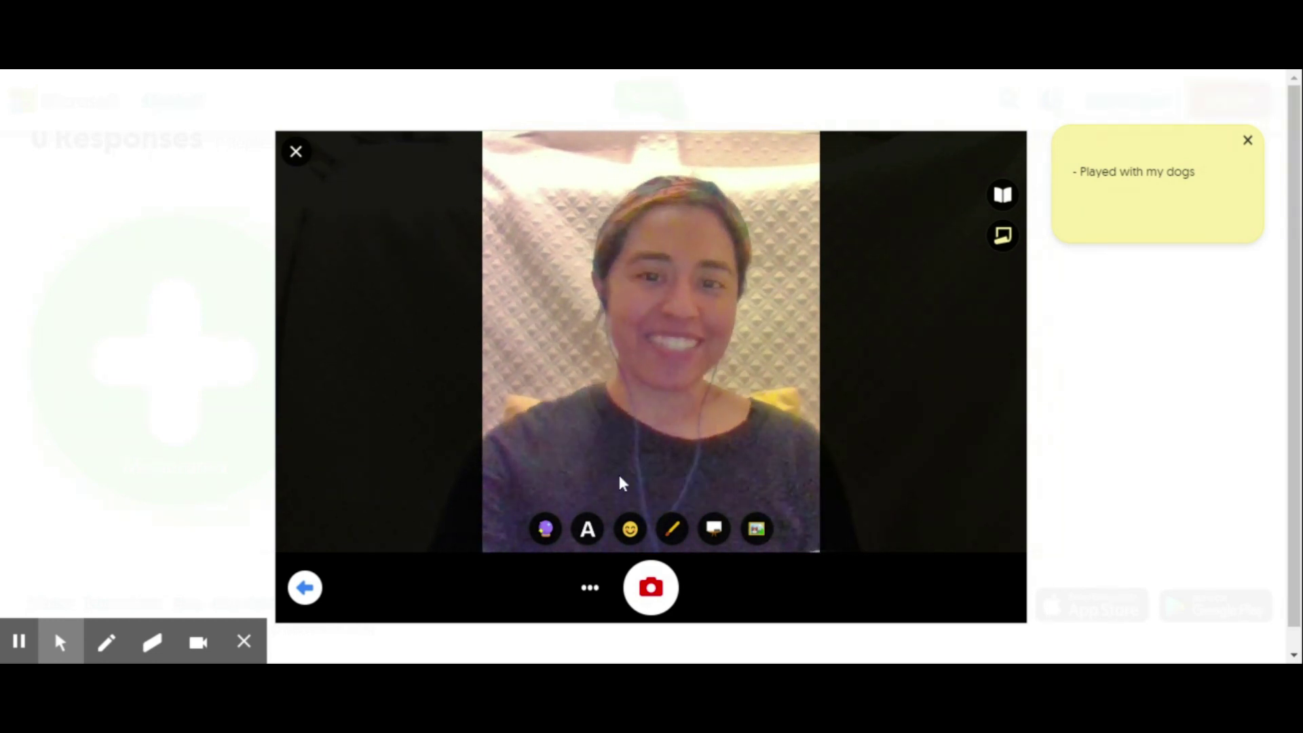
Take a selfie and apply the Super Warm filter after trying other filters
left_click(649, 596)
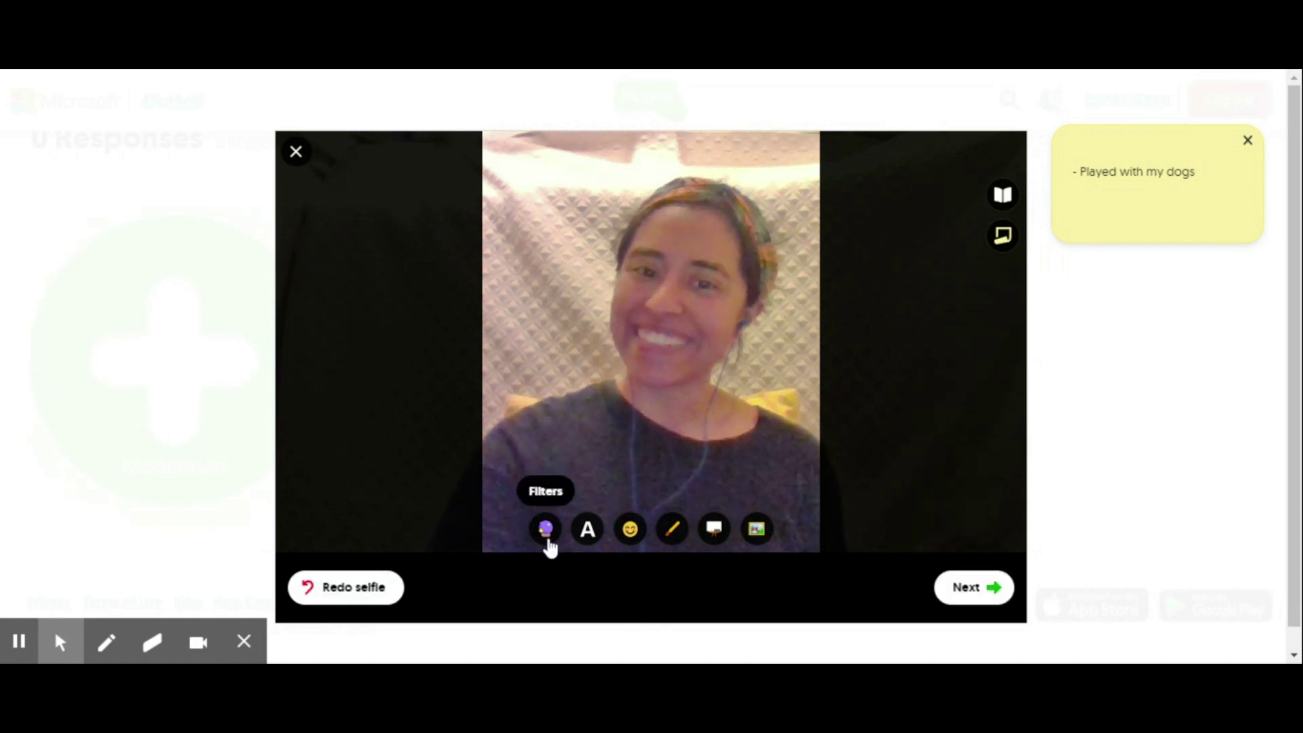
left_click(546, 531)
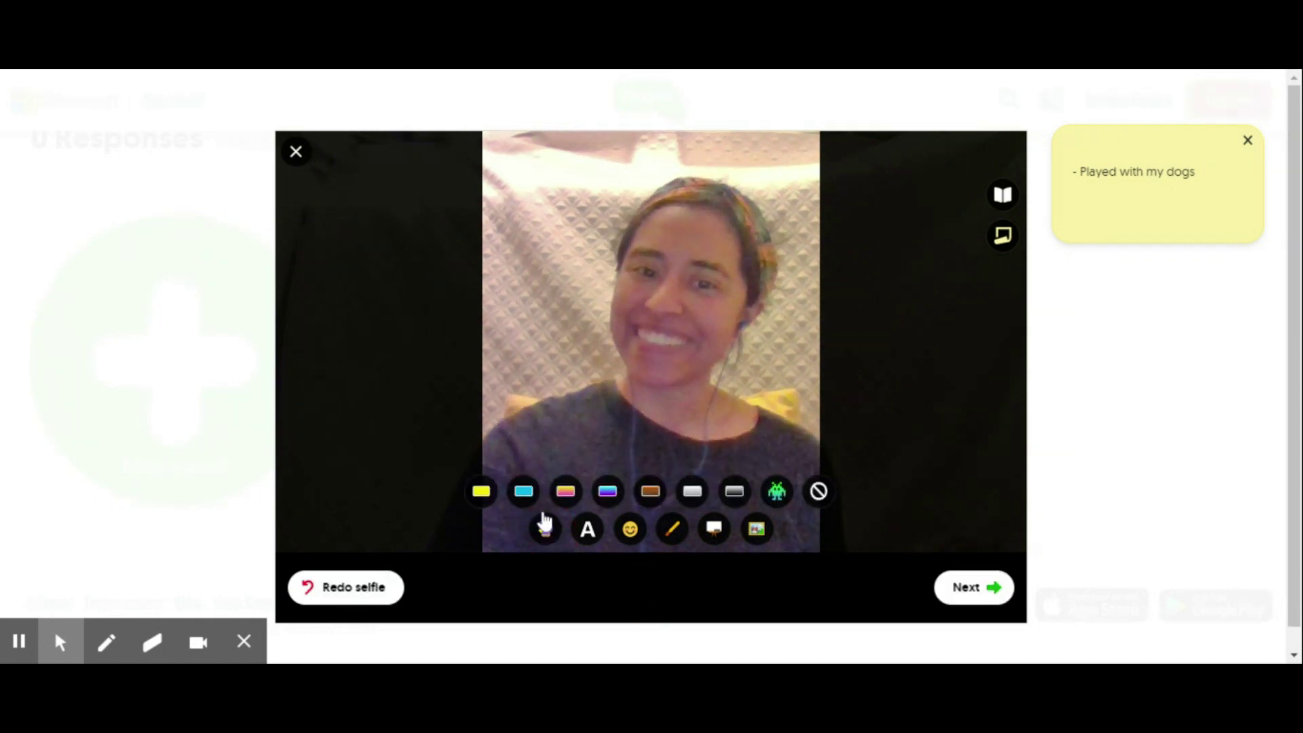
left_click(480, 492)
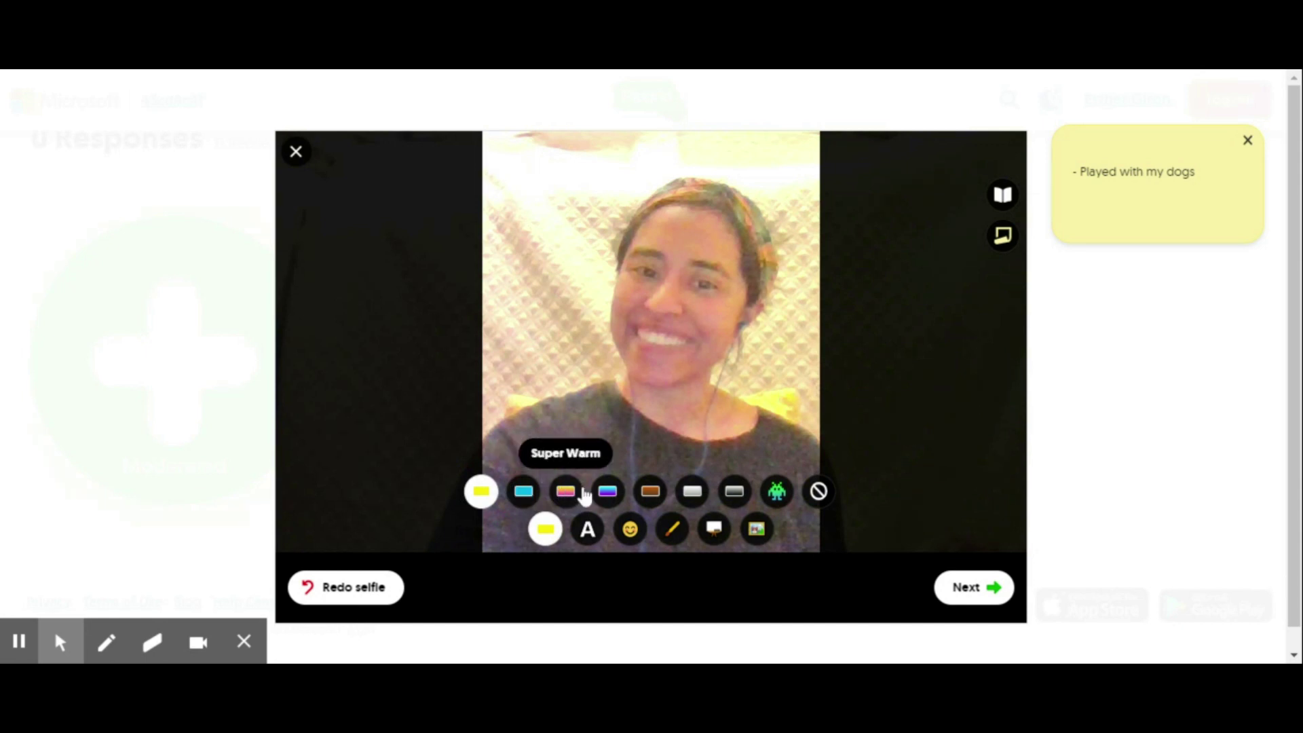
left_click(608, 494)
left_click(572, 501)
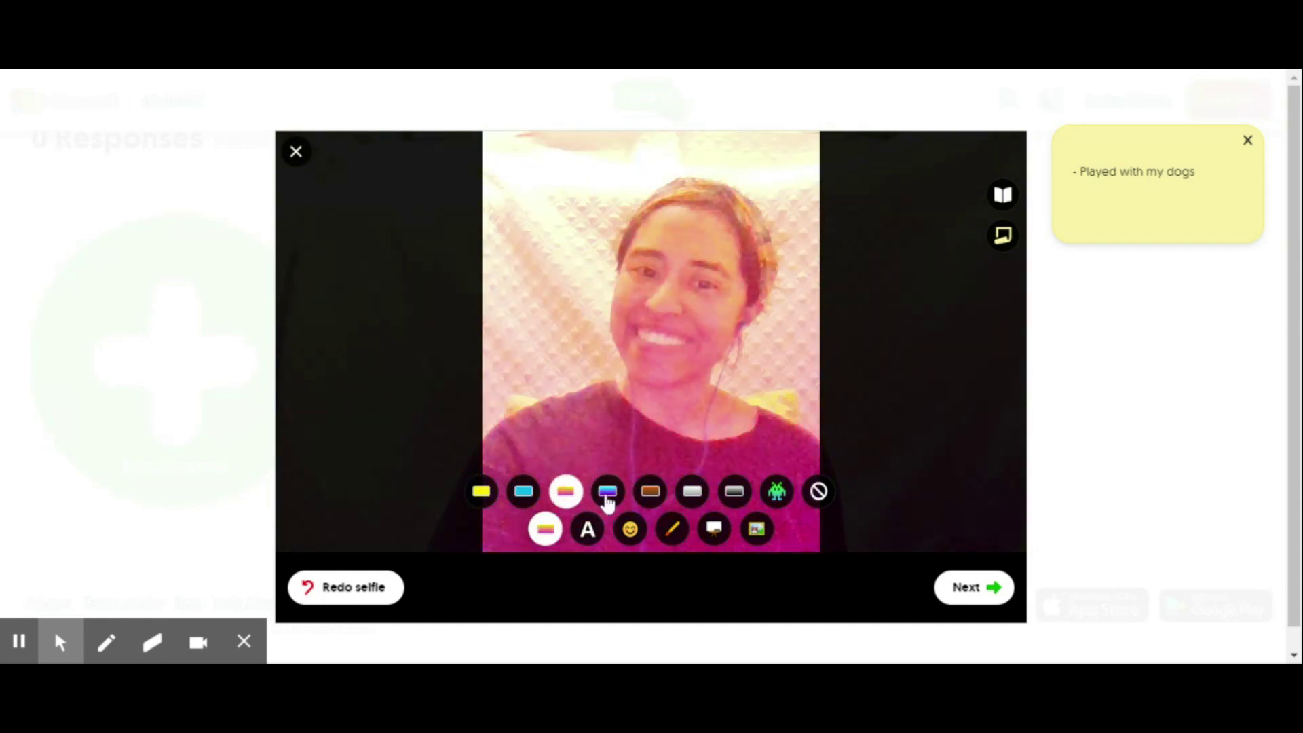
Add a sunglasses emoji sticker and enlarge it to cover the face
left_click(631, 531)
scroll(584, 340, "down", 1)
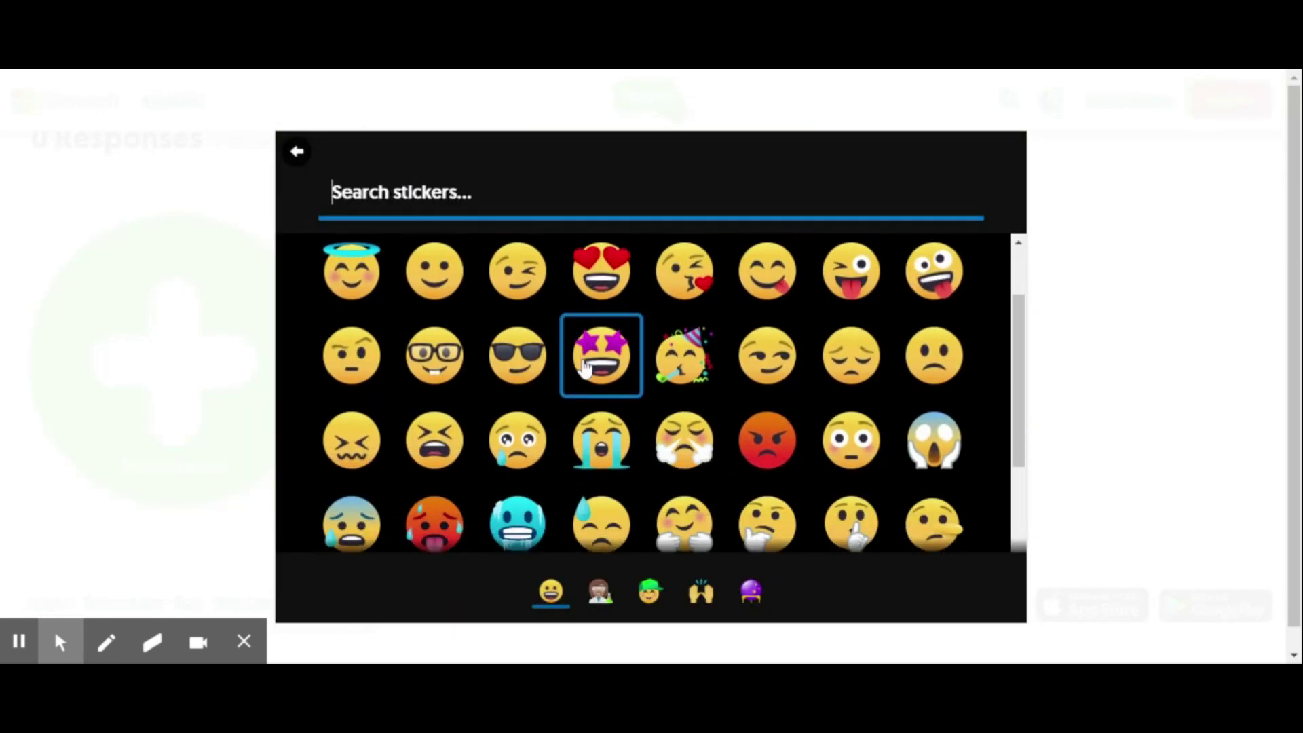
scroll(571, 353, "up", 1)
left_click(514, 452)
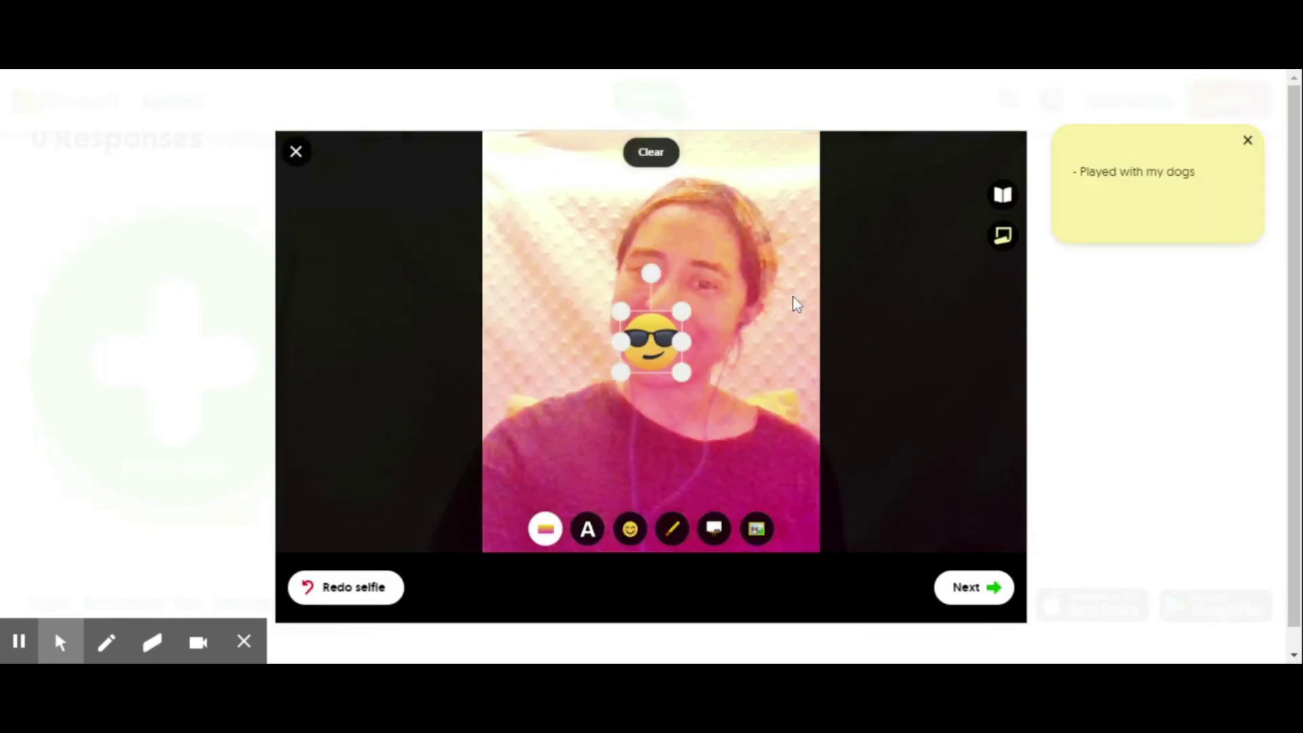
left_click_drag(661, 342, 740, 384)
mouse_move(664, 336)
left_mouse_down()
mouse_move(626, 318)
mouse_move(657, 311)
left_mouse_up()
left_click_drag(733, 359, 764, 395)
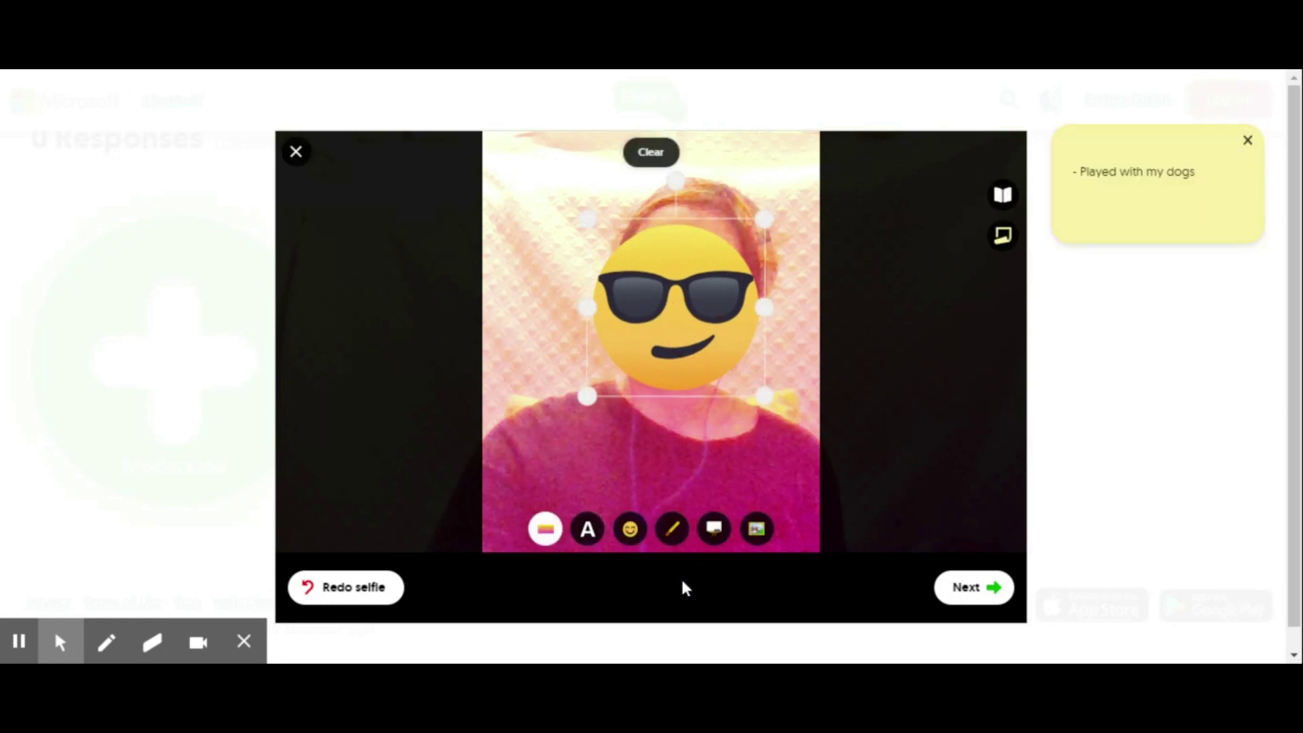
Draw a red doodle in the selfie's top-left corner and finish the selfie
left_click(674, 531)
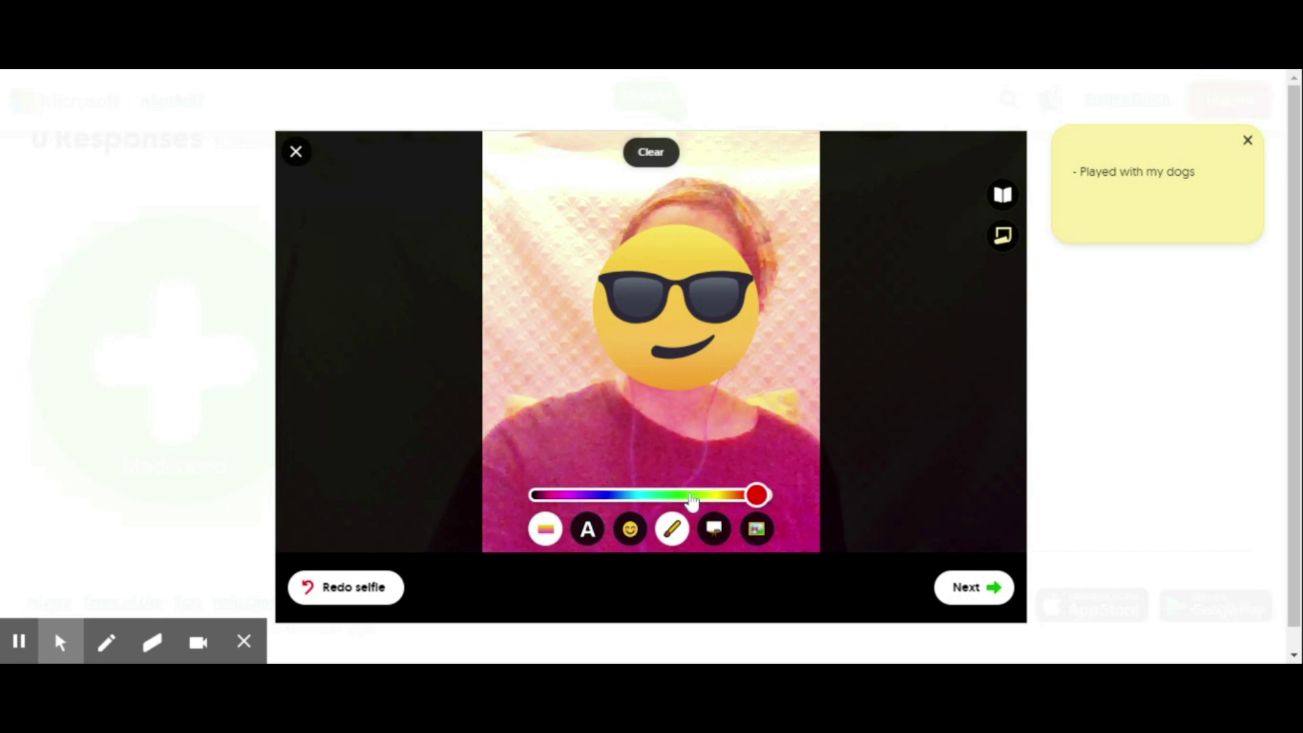
left_click_drag(519, 231, 547, 117)
mouse_move(520, 234)
left_mouse_down()
mouse_move(516, 282)
mouse_move(552, 250)
left_mouse_up()
mouse_move(543, 201)
left_mouse_down()
mouse_move(576, 203)
mouse_move(595, 142)
left_mouse_up()
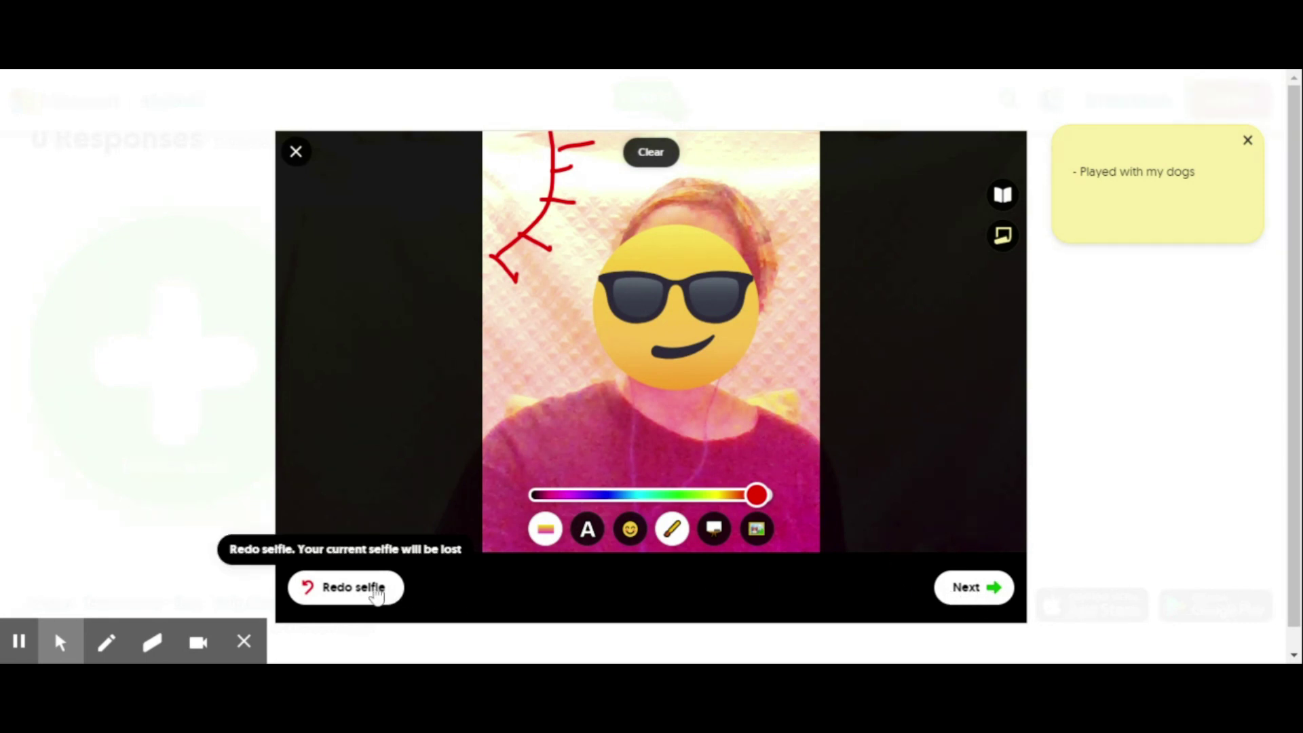
left_click(963, 596)
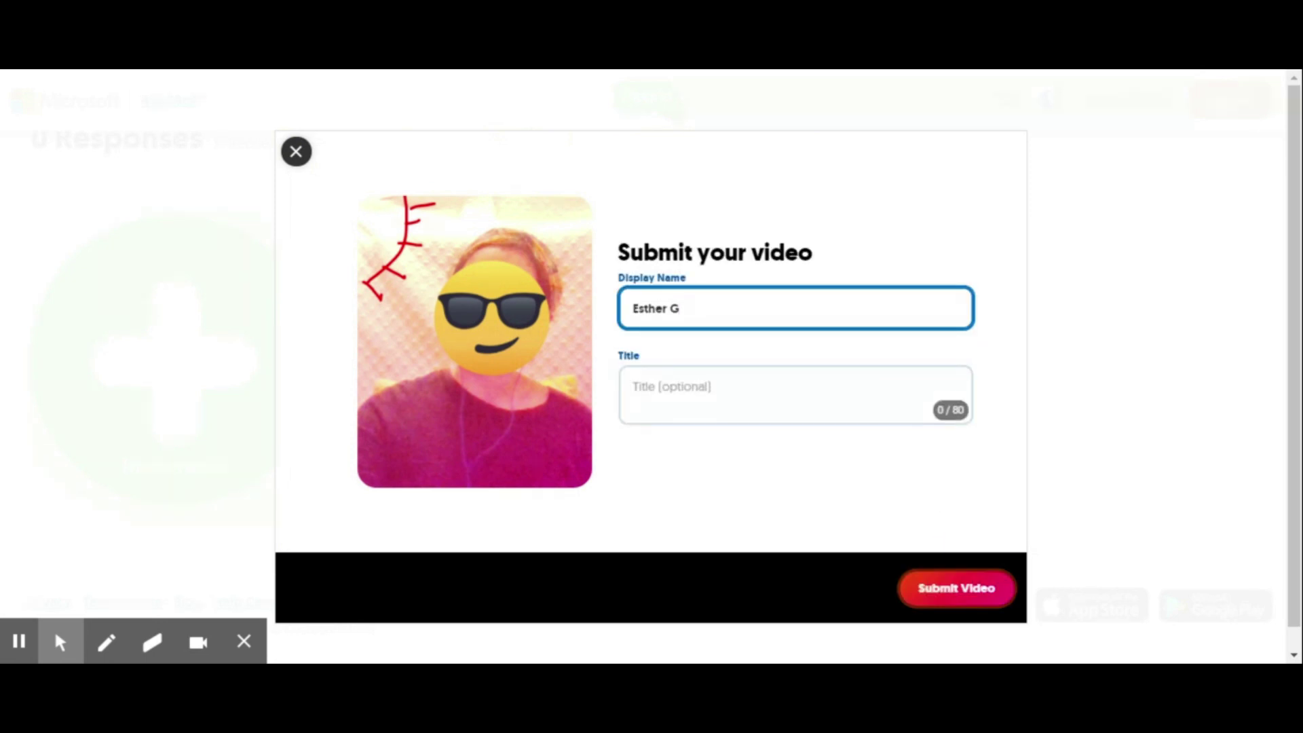
Replace the display name with the teacher's name, title it 'Weekly Reflection', and submit
left_click_drag(682, 309, 580, 315)
type("Ms. Giron")
key("Tab")
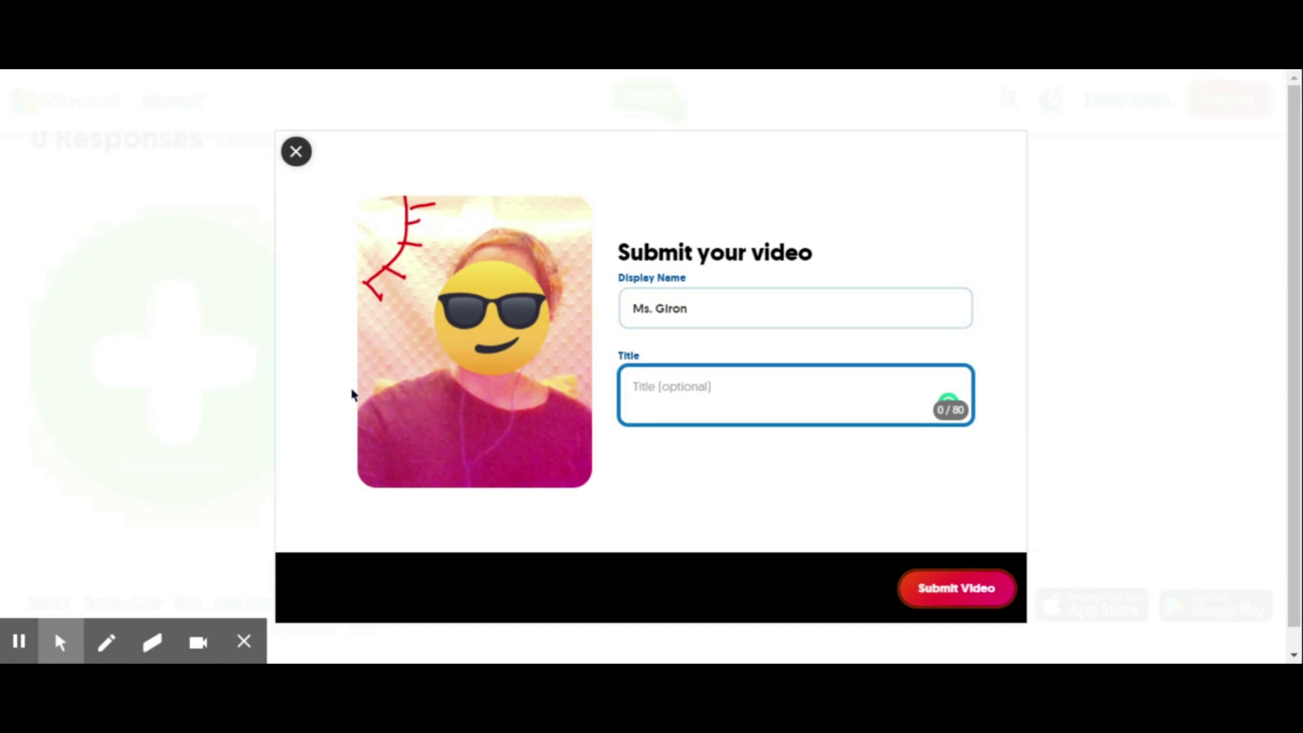
type("Weekly Reflection")
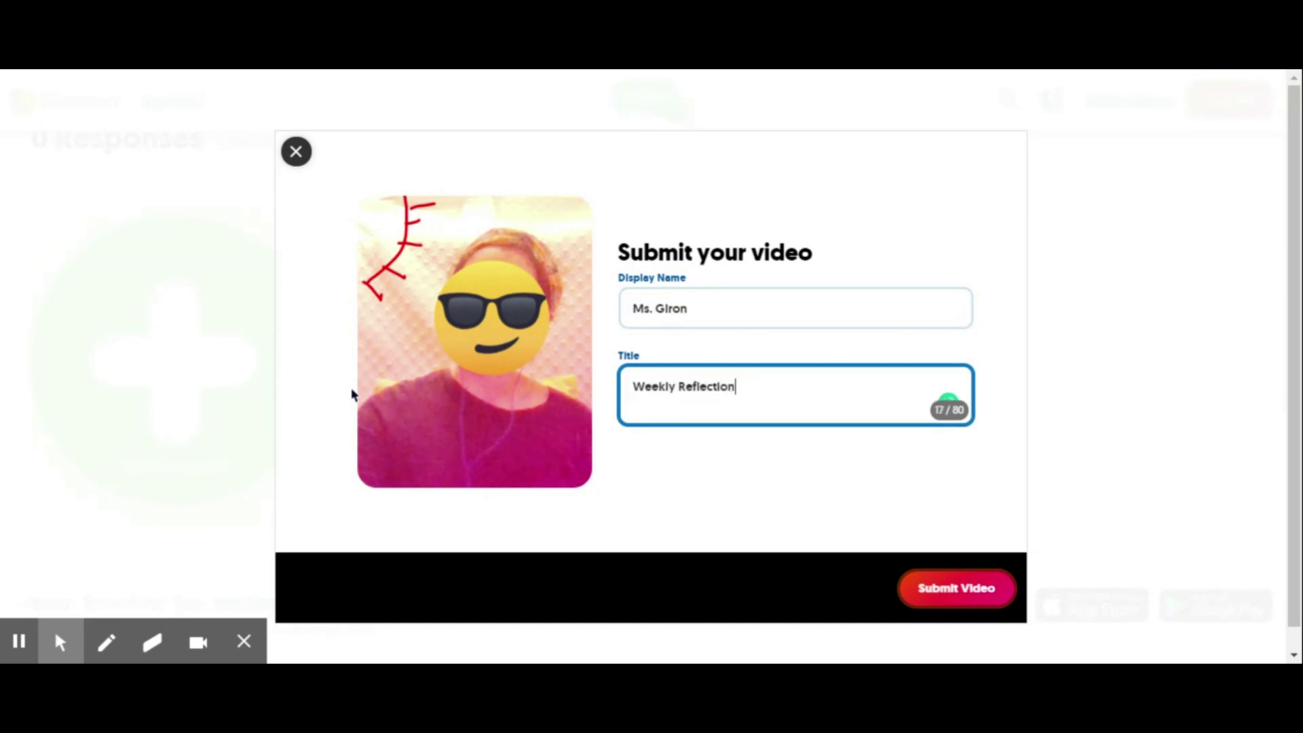
left_click(922, 596)
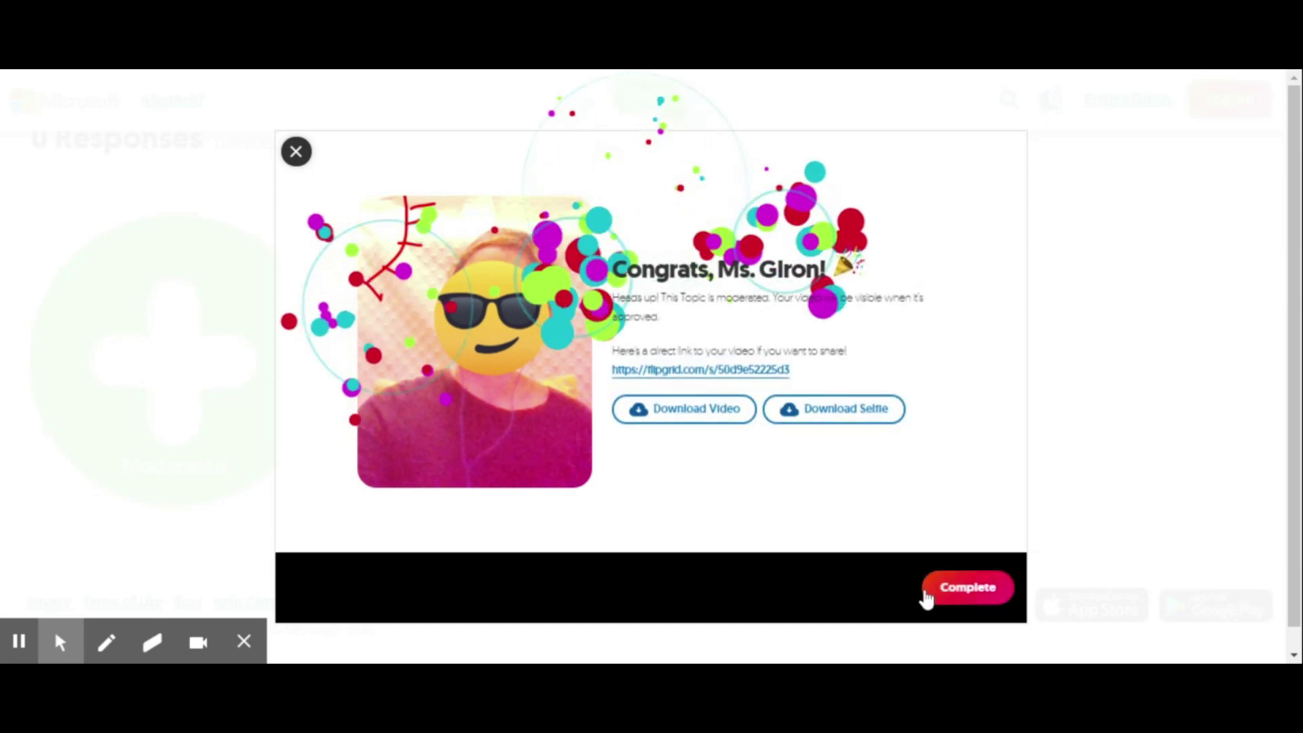
Close the congratulations screen to return to the Weekly Reflection topic page
left_click(971, 590)
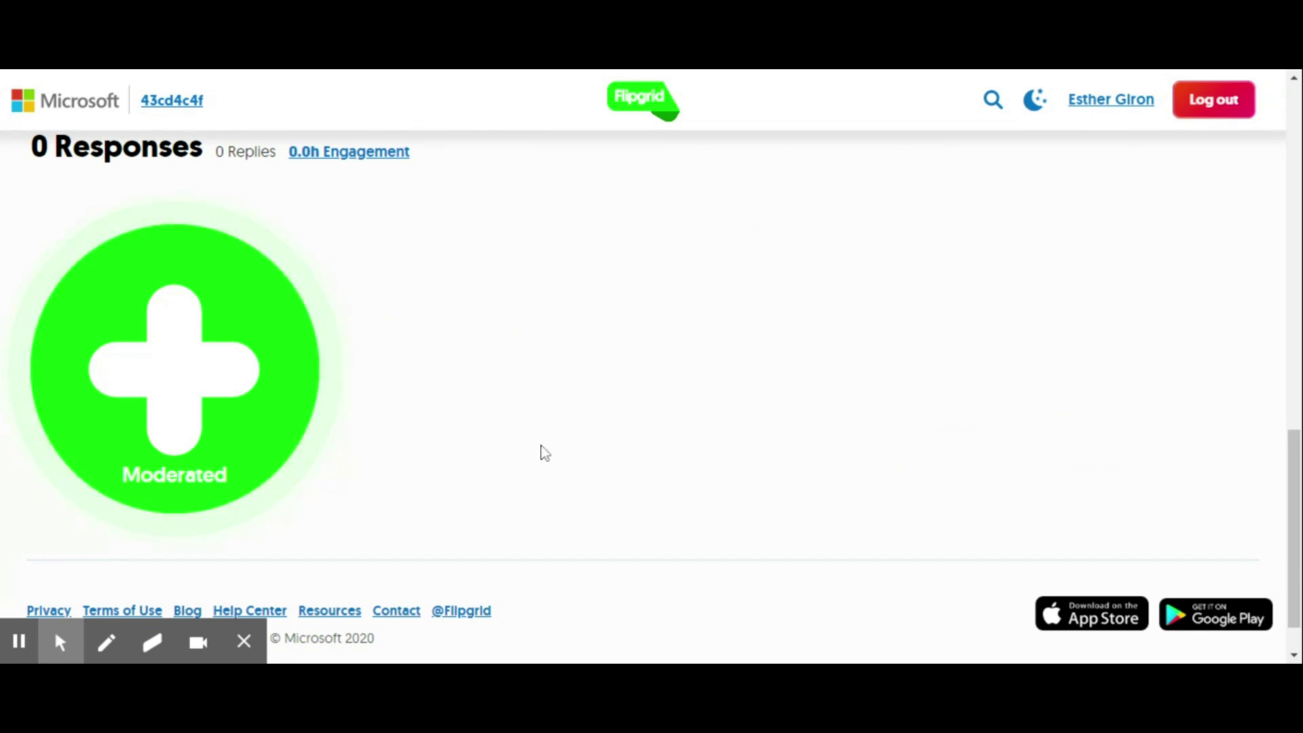
mouse_move(6, 641)
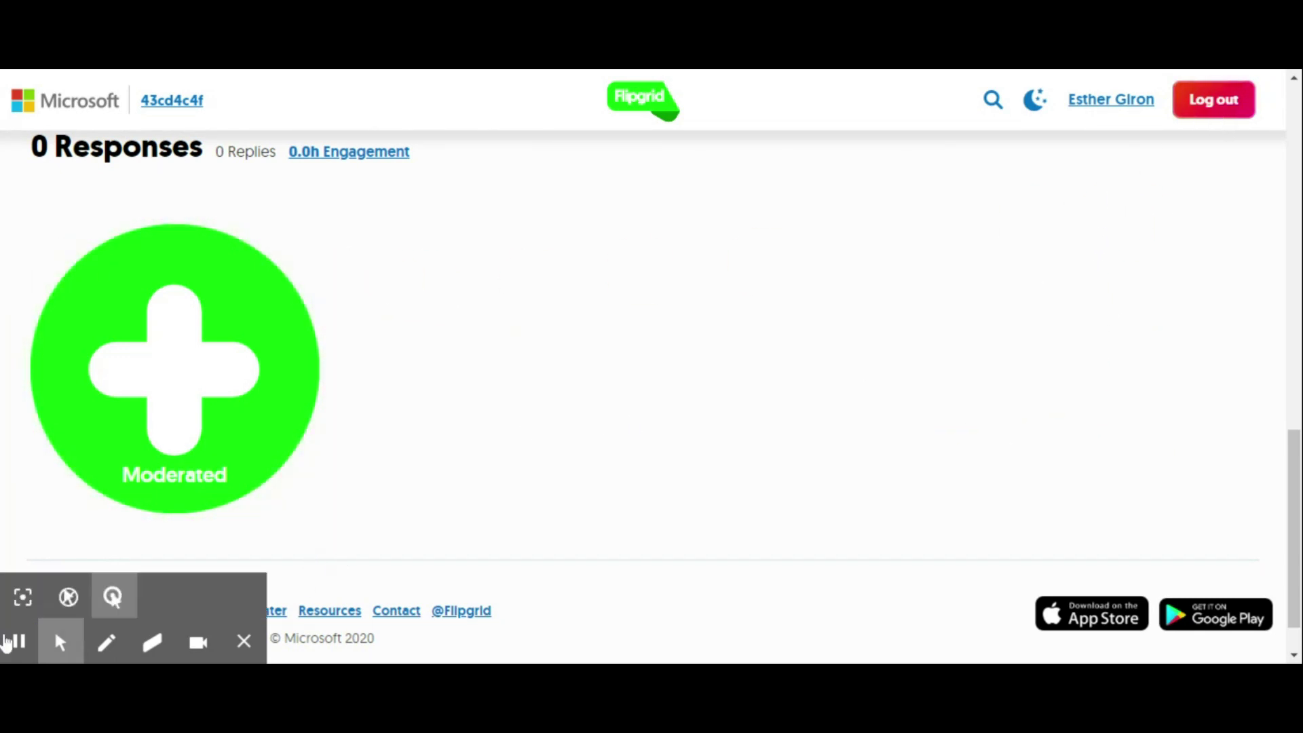